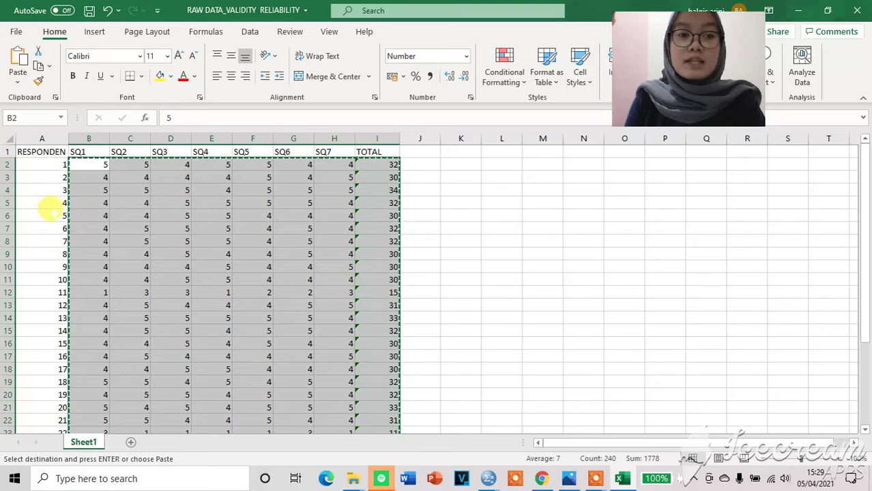
Step: Switch to the empty Untitled13 dataset in IBM SPSS Statistics and show its variable definitions
{"action": "scroll", "coordinate": [58, 395], "scroll_direction": "down", "scroll_amount": 4}
{"action": "scroll", "coordinate": [58, 394], "scroll_direction": "up", "scroll_amount": 4}
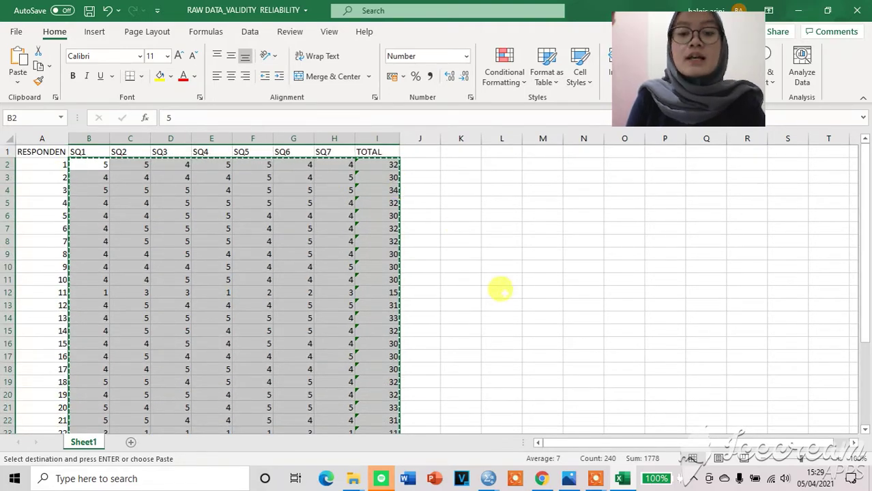
{"action": "mouse_move", "coordinate": [491, 478]}
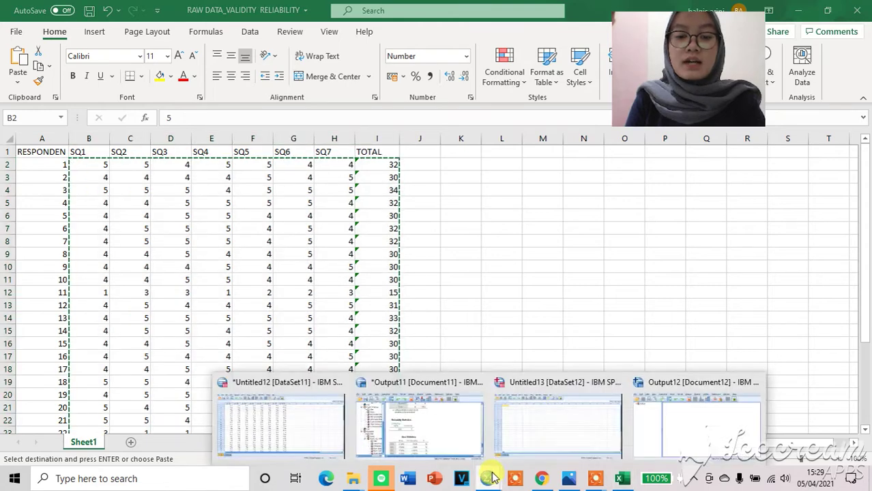
{"action": "left_click", "coordinate": [555, 420]}
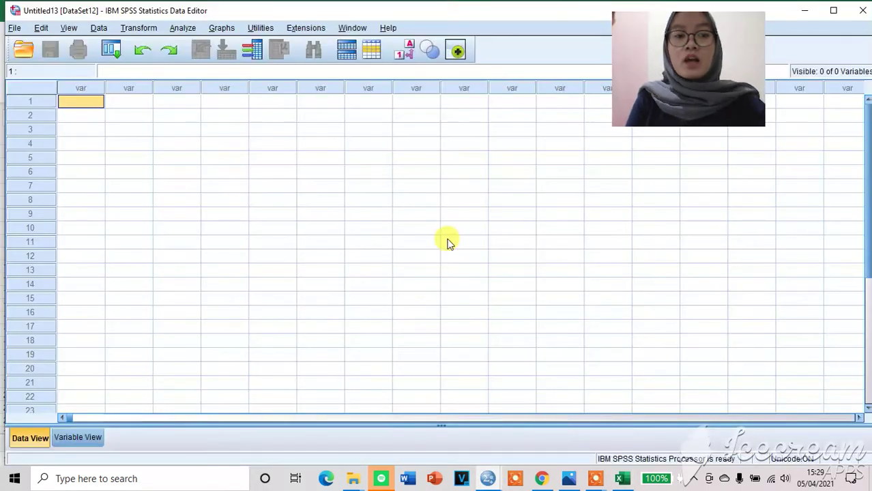
{"action": "left_click", "coordinate": [83, 439]}
Step: Define the first three variables with the names SQ1, SQ2 and SQ3
{"action": "left_click", "coordinate": [69, 88]}
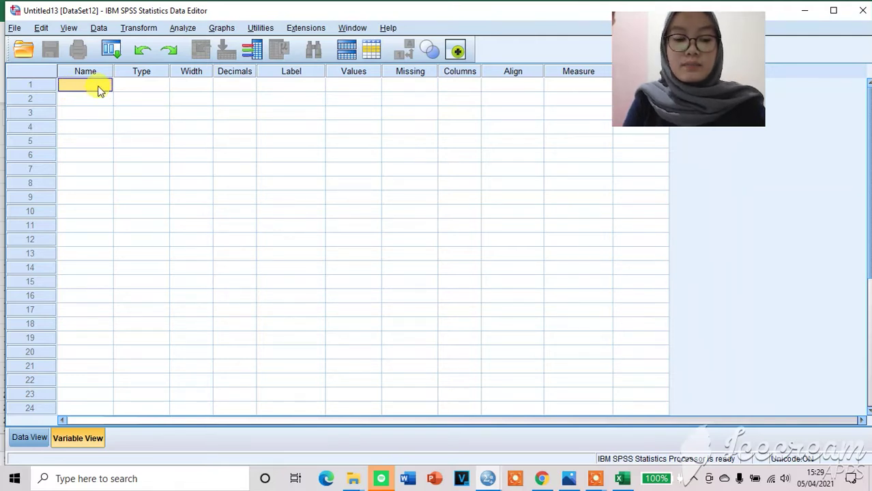
{"action": "key", "text": "Caps_Lock"}
{"action": "type", "text": "SQ1"}
{"action": "key", "text": "Return"}
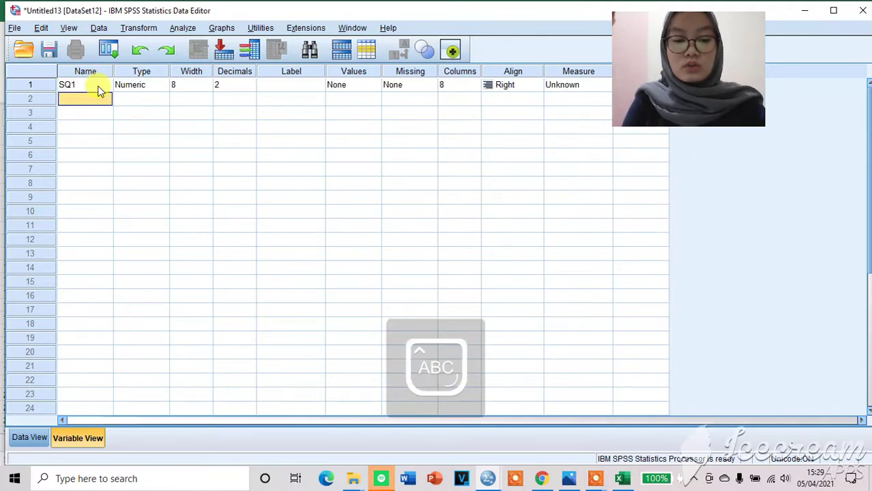
{"action": "type", "text": "SQ2"}
{"action": "key", "text": "Return"}
{"action": "type", "text": "SQ3"}
{"action": "key", "text": "Return"}
Step: Add variables named SQ4, SQ5, SQ6, SQ7 and TOTAL below SQ3
{"action": "type", "text": "SQ"}
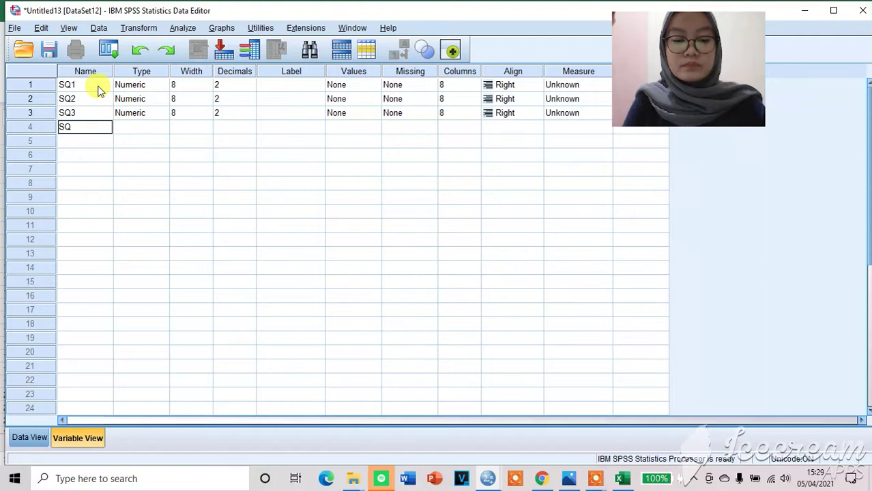
{"action": "type", "text": "4"}
{"action": "key", "text": "Return"}
{"action": "type", "text": "SQ5"}
{"action": "key", "text": "Return"}
{"action": "type", "text": "SQ6"}
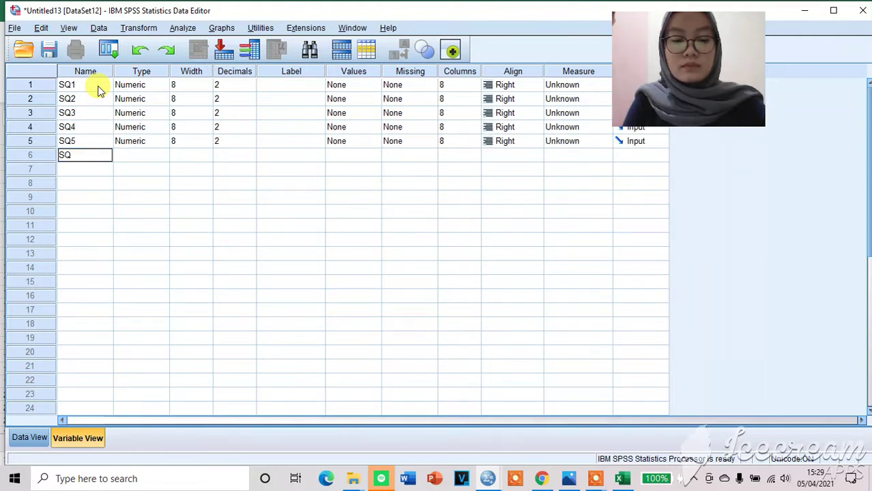
{"action": "key", "text": "Return"}
{"action": "type", "text": "SQ7"}
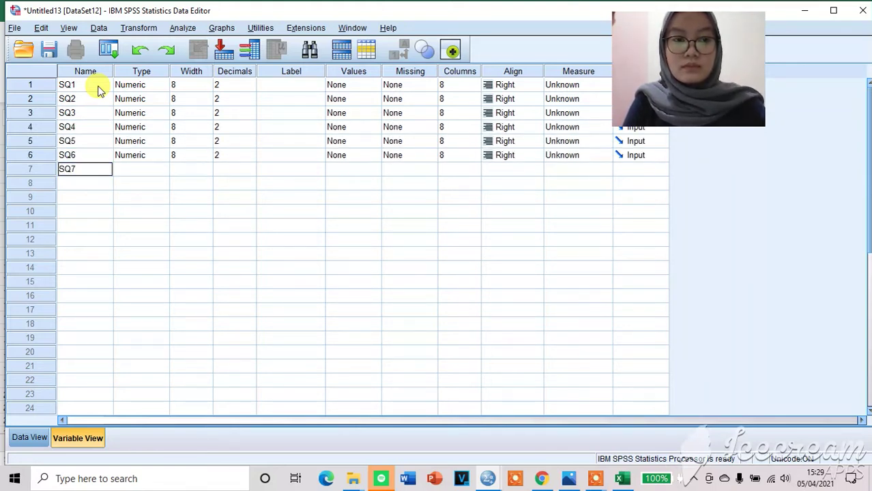
{"action": "key", "text": "Return"}
{"action": "type", "text": "TOTAL"}
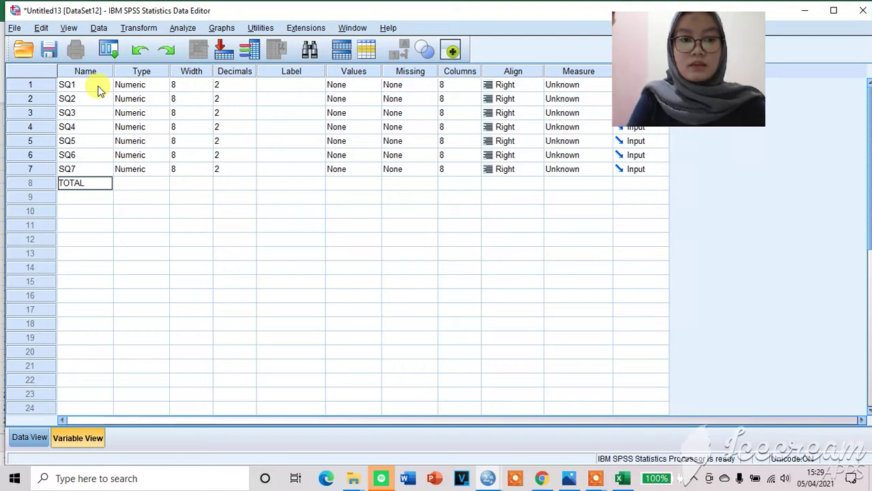
{"action": "key", "text": "Caps_Lock"}
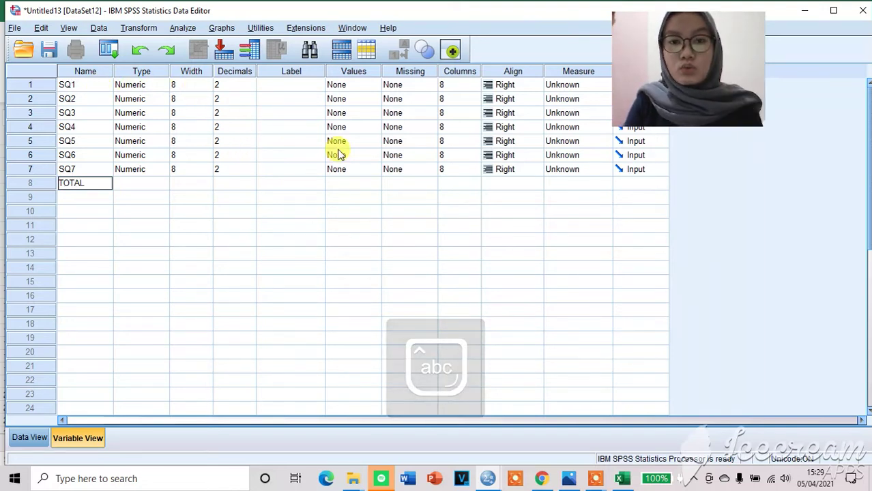
Step: Set the measurement level of variables SQ1 through SQ4 to Nominal
{"action": "left_click", "coordinate": [582, 84]}
{"action": "left_click", "coordinate": [586, 125]}
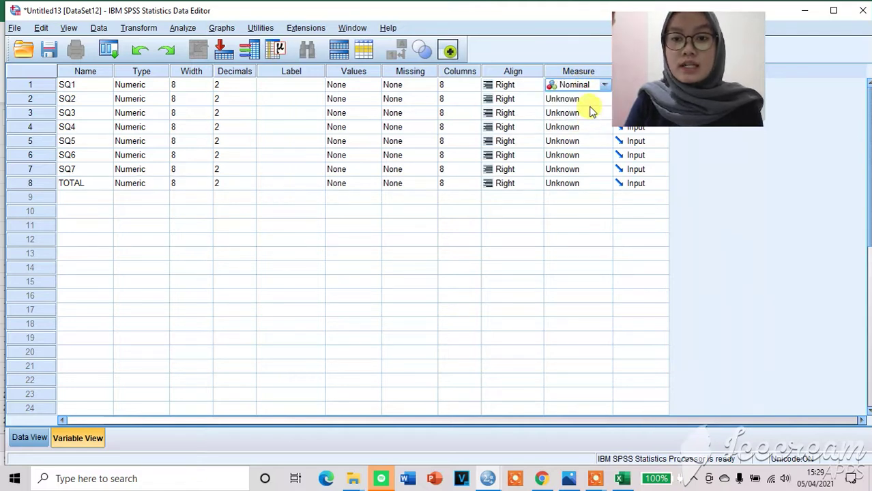
{"action": "left_click", "coordinate": [588, 102]}
{"action": "left_click", "coordinate": [577, 138]}
{"action": "left_click", "coordinate": [587, 111]}
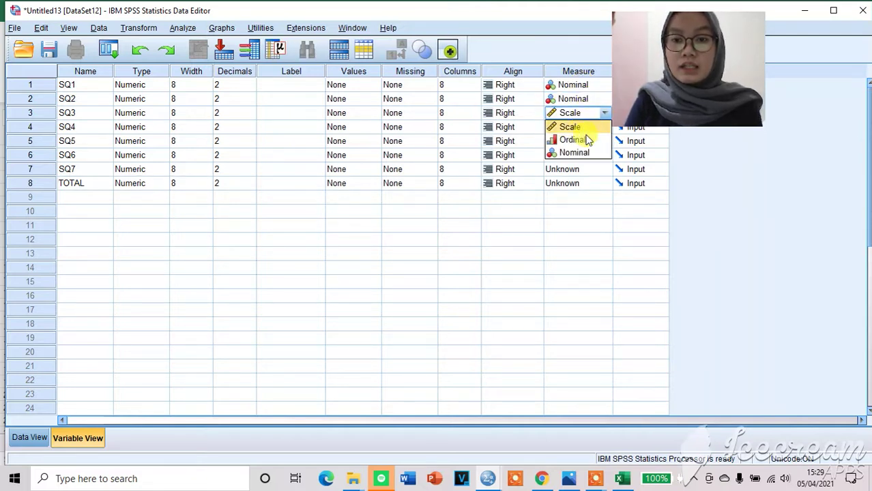
{"action": "left_click", "coordinate": [576, 153]}
{"action": "left_click", "coordinate": [590, 127]}
{"action": "left_click", "coordinate": [598, 168]}
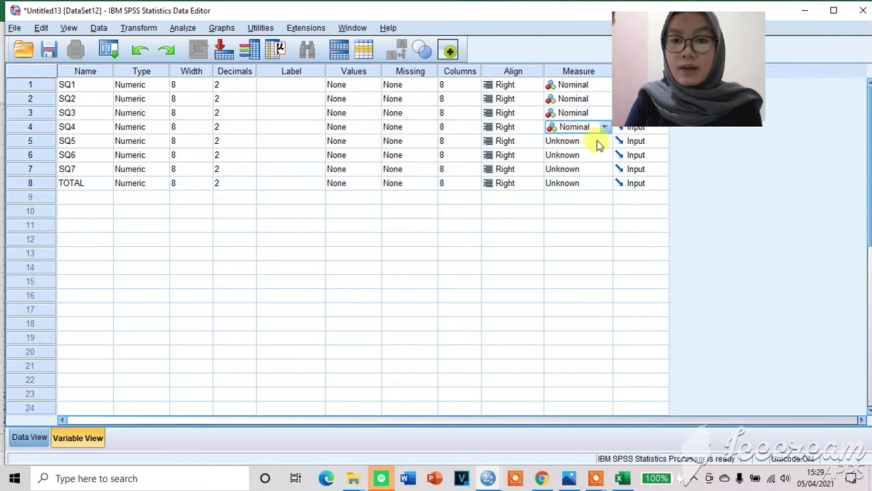
Step: Set the measurement level of SQ5, SQ6, SQ7 and TOTAL to Nominal
{"action": "left_click", "coordinate": [598, 141]}
{"action": "left_click", "coordinate": [599, 181]}
{"action": "left_click", "coordinate": [598, 156]}
{"action": "left_click", "coordinate": [598, 194]}
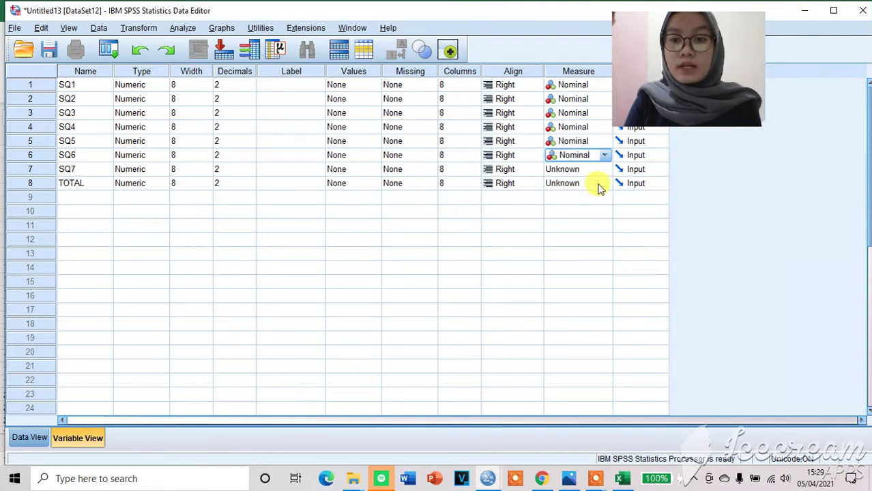
{"action": "left_click", "coordinate": [598, 169]}
{"action": "left_click", "coordinate": [595, 209]}
{"action": "left_click", "coordinate": [598, 183]}
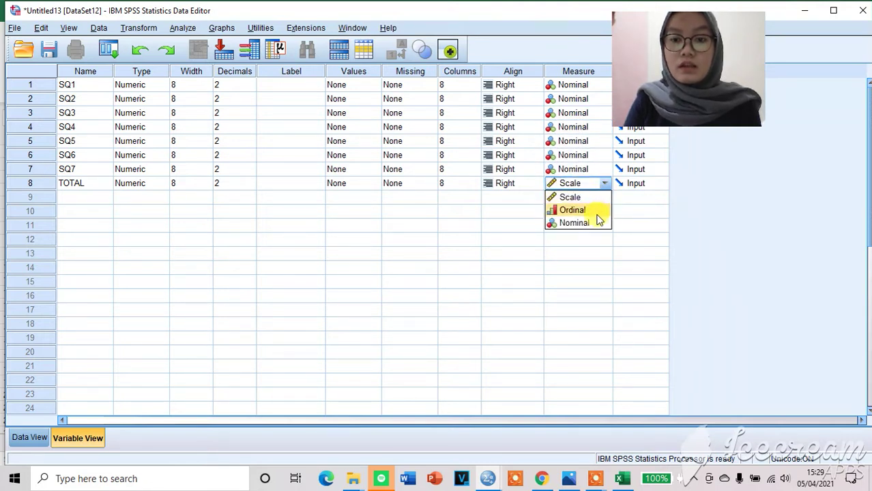
{"action": "left_click", "coordinate": [598, 223]}
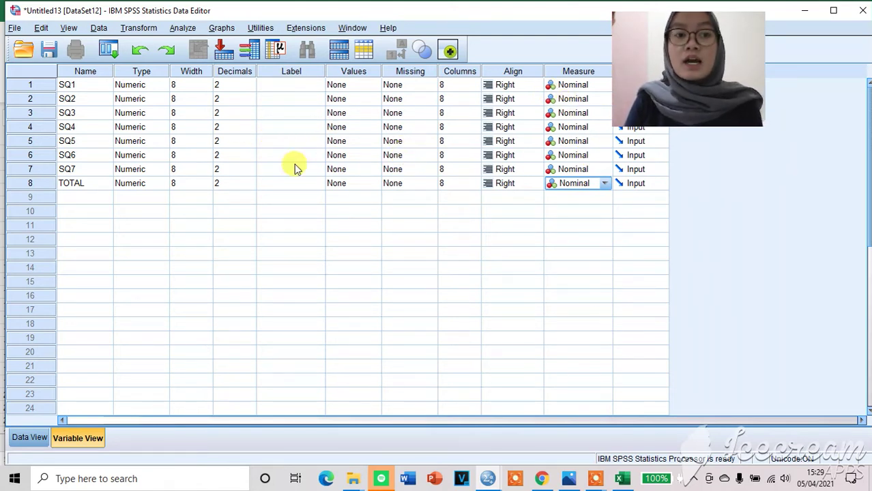
Step: Paste the scores copied from the Excel sheet into the dataset, starting at the first SQ1 case
{"action": "left_click", "coordinate": [30, 438]}
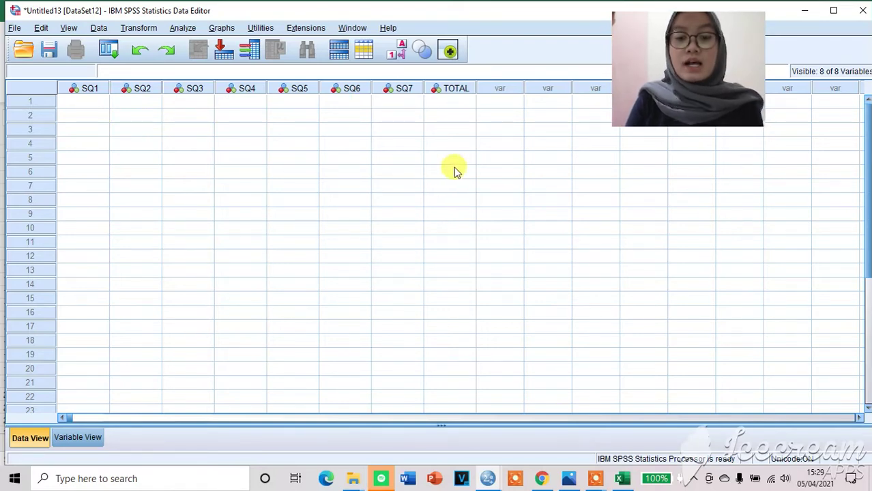
{"action": "left_click", "coordinate": [622, 478]}
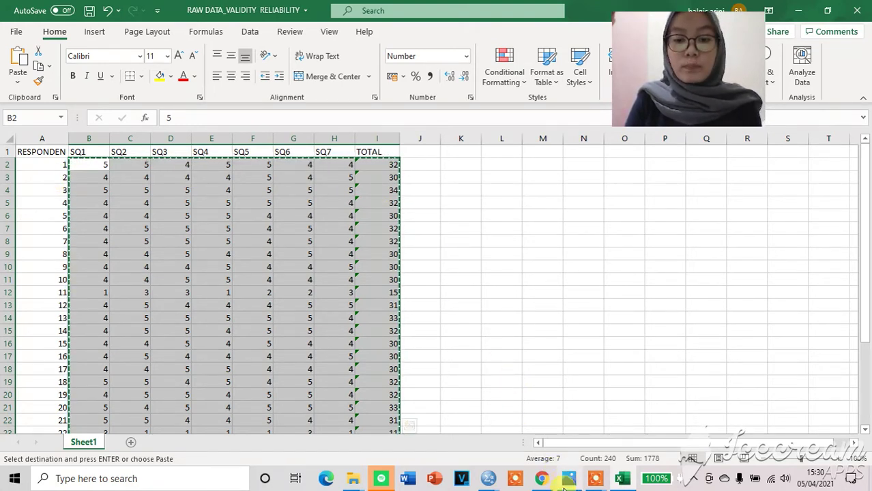
{"action": "mouse_move", "coordinate": [566, 481]}
{"action": "left_click", "coordinate": [510, 444]}
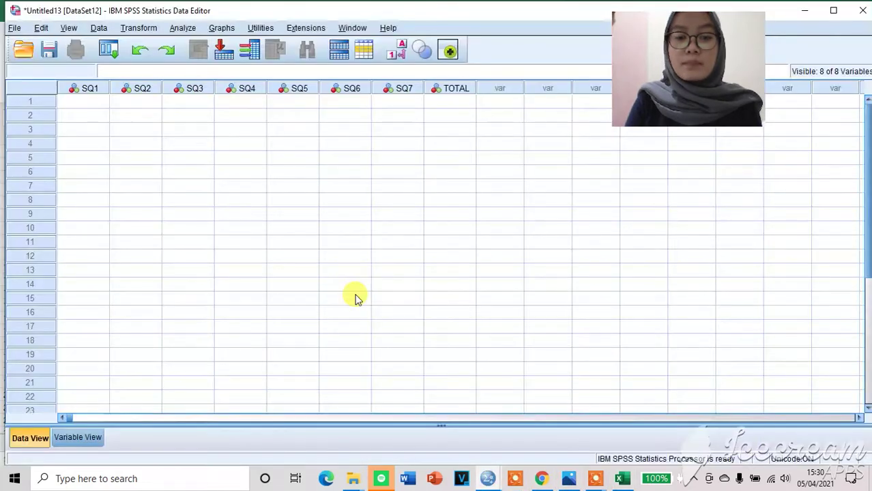
{"action": "left_click", "coordinate": [84, 103]}
{"action": "right_click", "coordinate": [84, 102]}
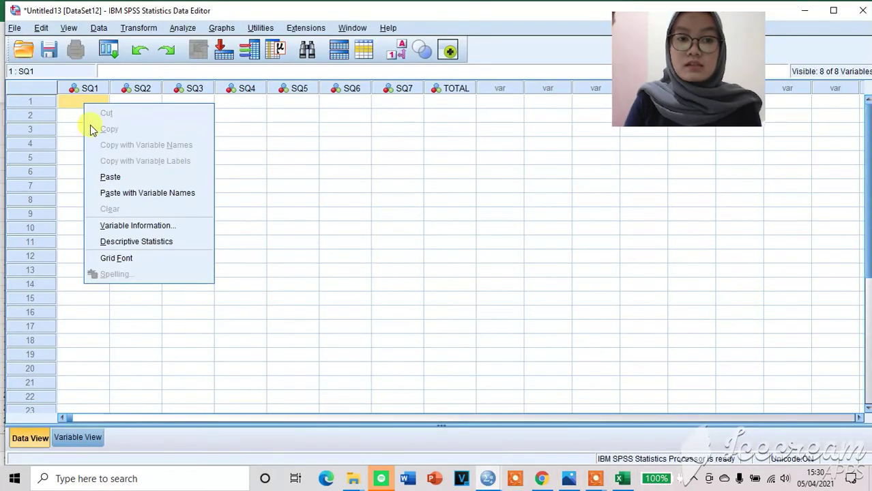
{"action": "left_click", "coordinate": [108, 178]}
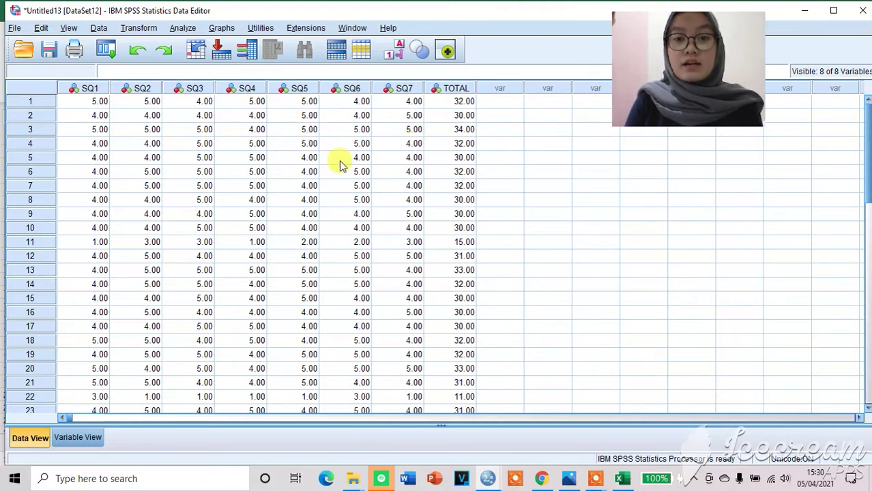
Step: Start a Reliability Analysis and add SQ1 through SQ7 and TOTAL as its items
{"action": "left_click", "coordinate": [182, 27]}
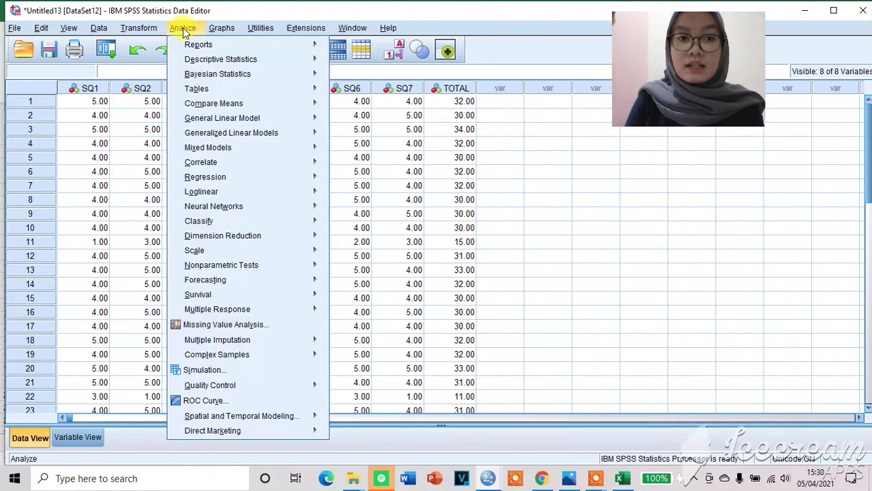
{"action": "mouse_move", "coordinate": [205, 253]}
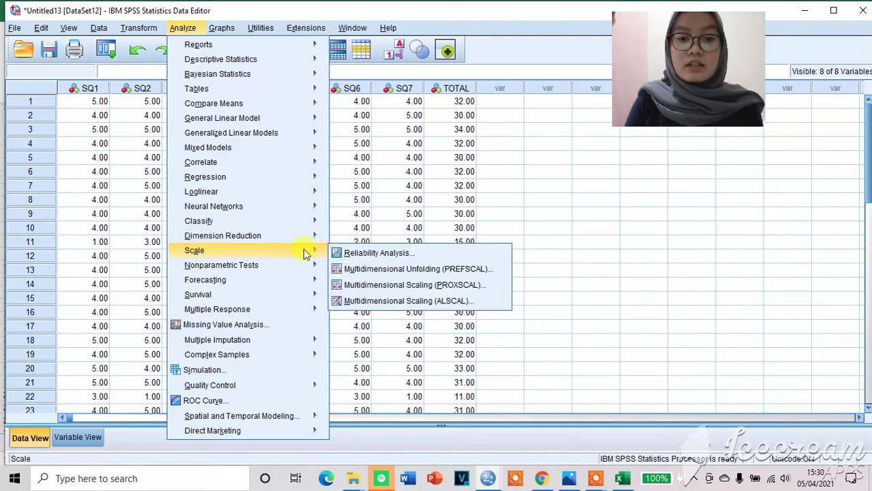
{"action": "left_click", "coordinate": [350, 253]}
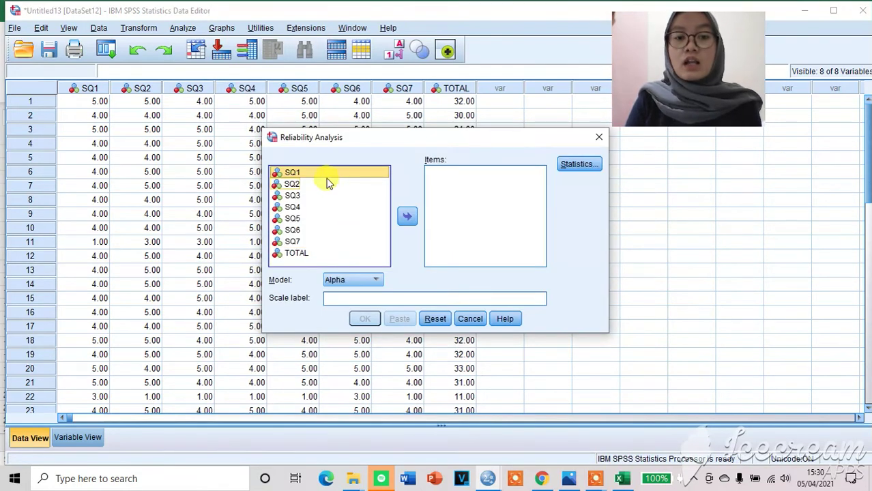
{"action": "key", "text": "shift+Down"}
{"action": "key", "text": "shift+Down"}
{"action": "key", "text": "shift+Down"}
{"action": "key", "text": "shift+Down"}
{"action": "key", "text": "shift+Down"}
{"action": "key", "text": "shift+Down"}
{"action": "key", "text": "shift+Down"}
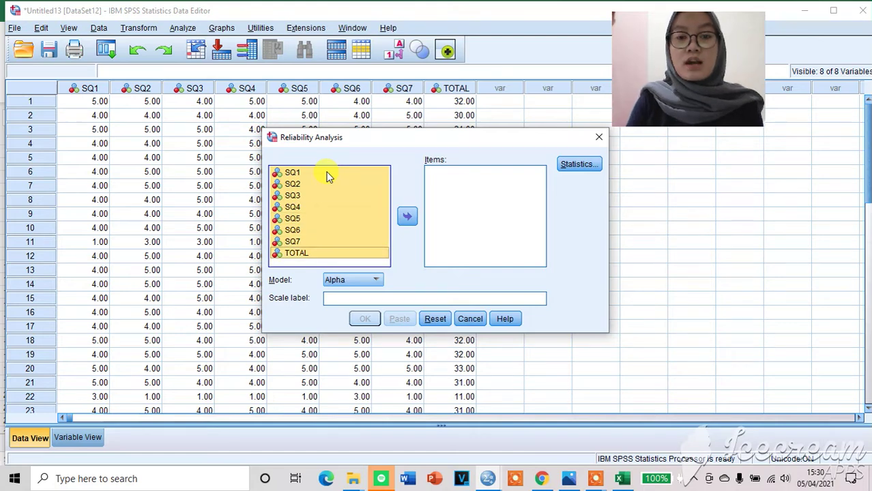
{"action": "left_click", "coordinate": [405, 217]}
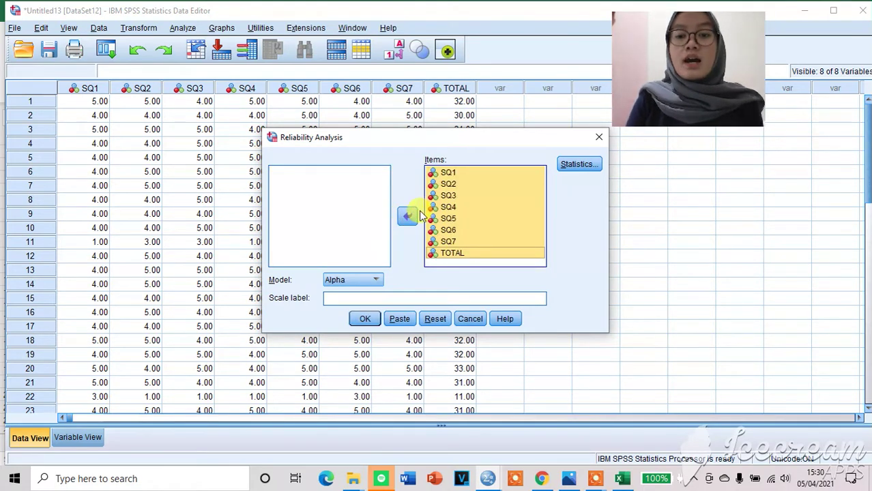
Step: Request descriptives for Item, Scale and Scale if item deleted, and run the reliability analysis
{"action": "left_click", "coordinate": [569, 165]}
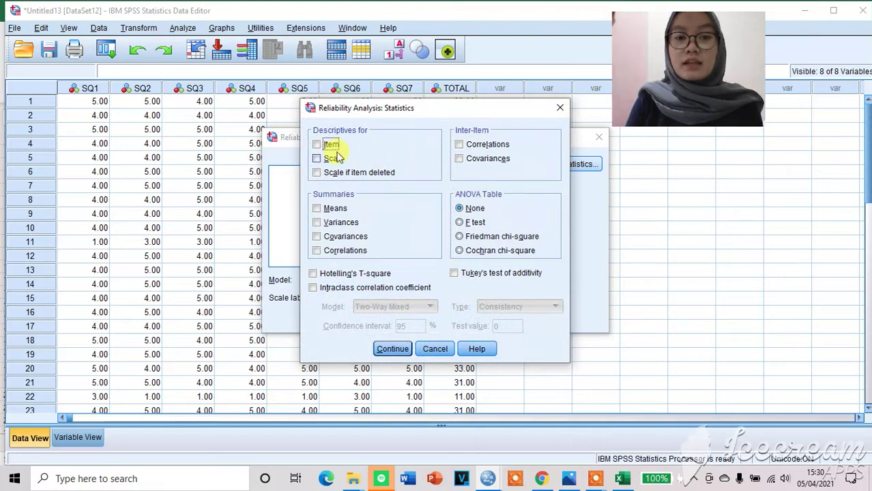
{"action": "left_click", "coordinate": [331, 145]}
{"action": "left_click", "coordinate": [333, 158]}
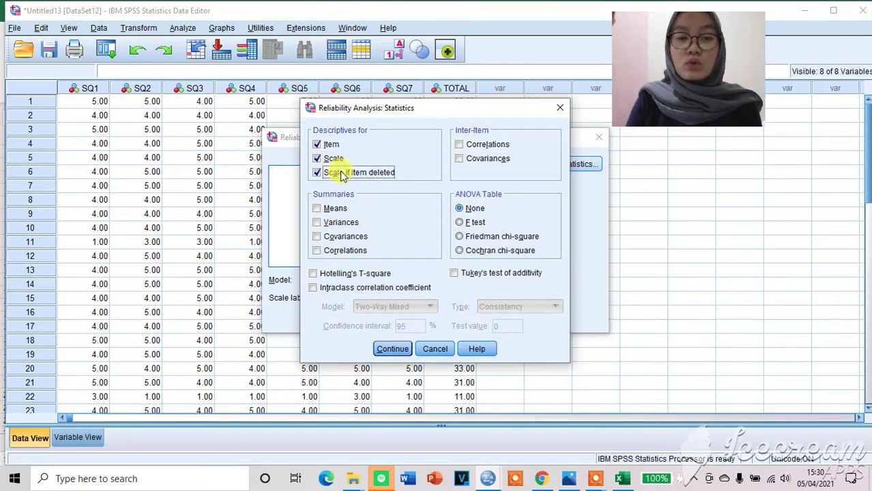
{"action": "left_click", "coordinate": [393, 349]}
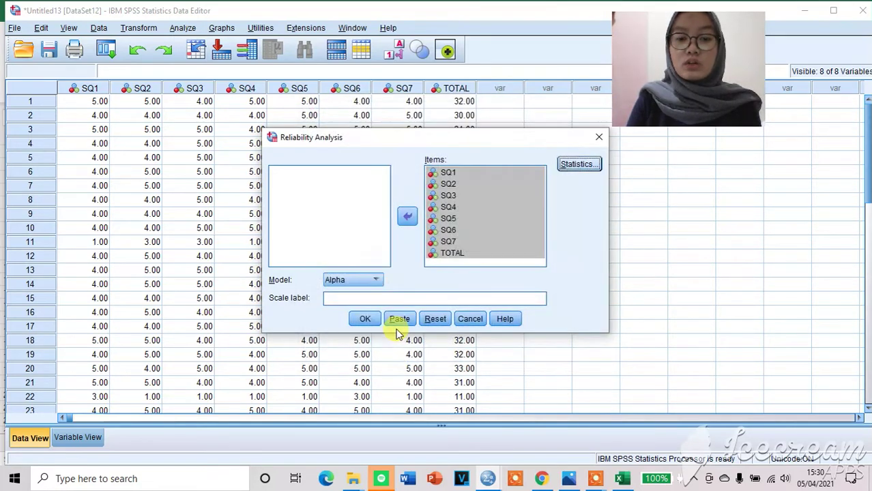
{"action": "left_click", "coordinate": [367, 319]}
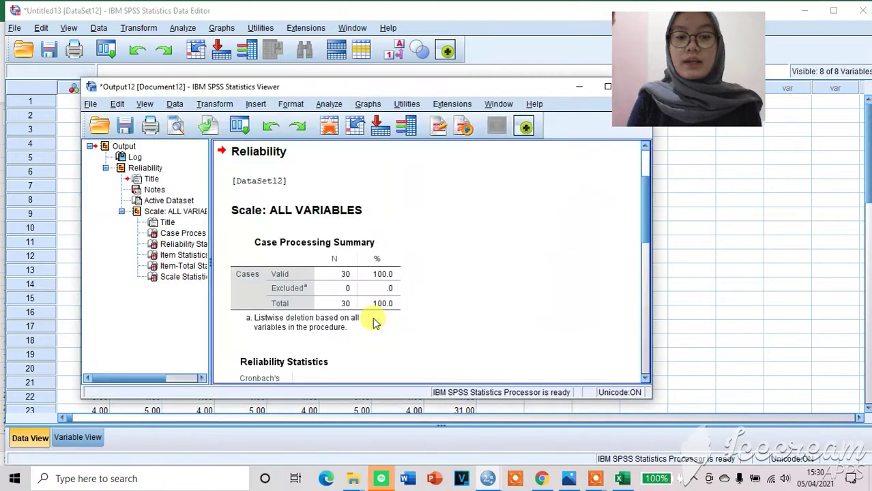
Step: Compare the Item-Total Statistics in the output with the r table in distribusi nilai.jpg, opened in Photos
{"action": "scroll", "coordinate": [389, 259], "scroll_direction": "down", "scroll_amount": 5}
{"action": "scroll", "coordinate": [389, 258], "scroll_direction": "down", "scroll_amount": 4}
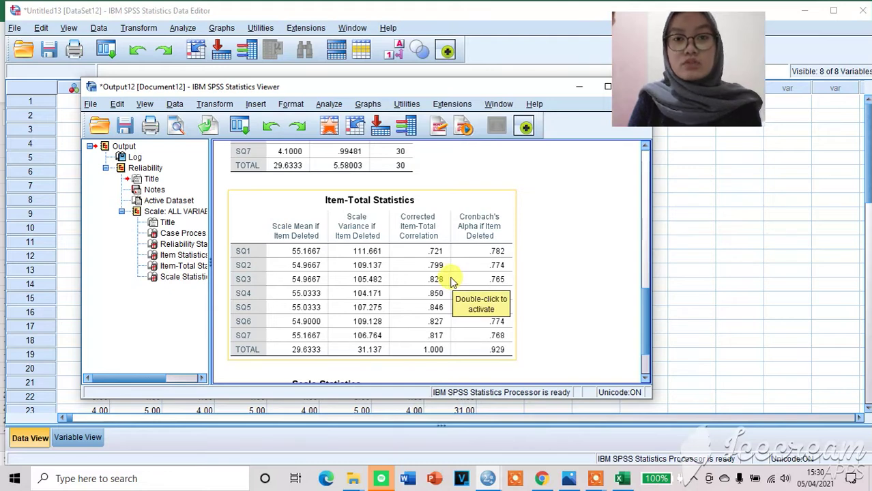
{"action": "left_click", "coordinate": [569, 479]}
{"action": "left_click", "coordinate": [246, 78]}
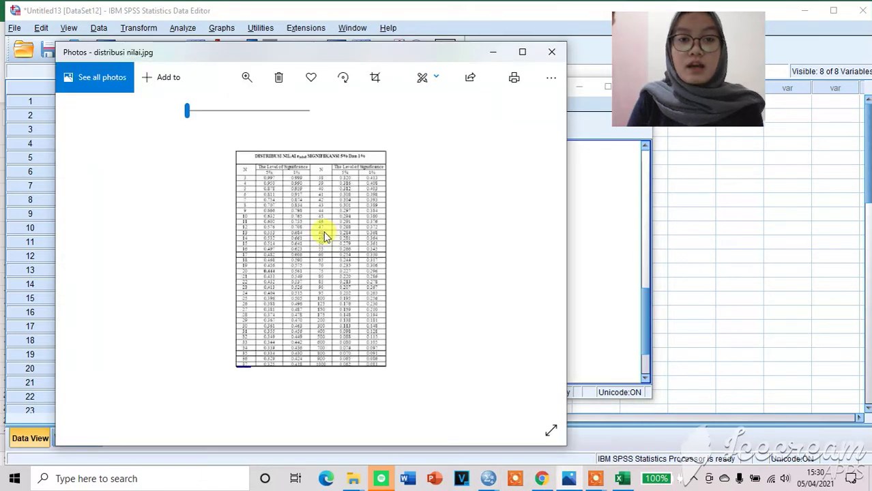
{"action": "left_click_drag", "start_coordinate": [188, 111], "coordinate": [238, 111]}
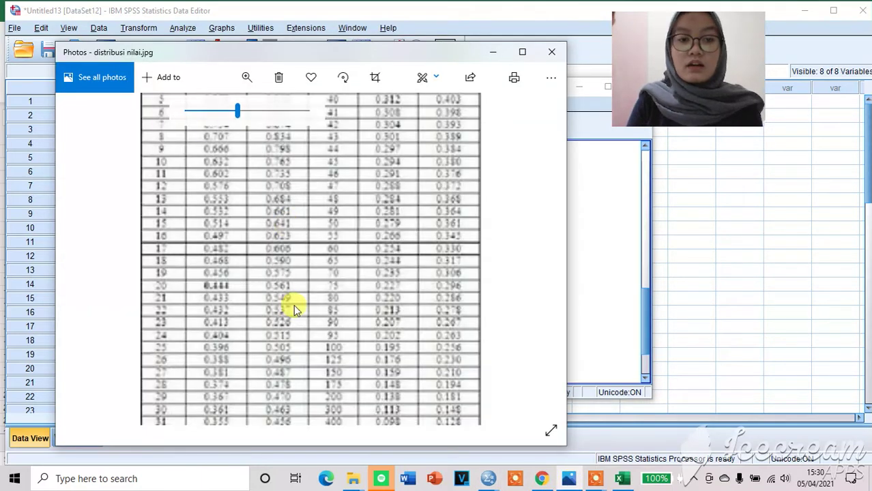
{"action": "left_click_drag", "start_coordinate": [294, 304], "coordinate": [165, 292]}
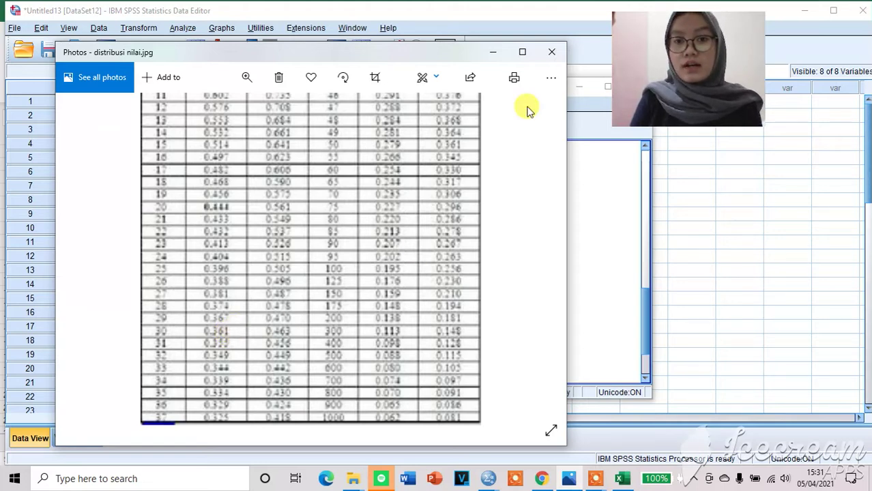
{"action": "left_click", "coordinate": [491, 52]}
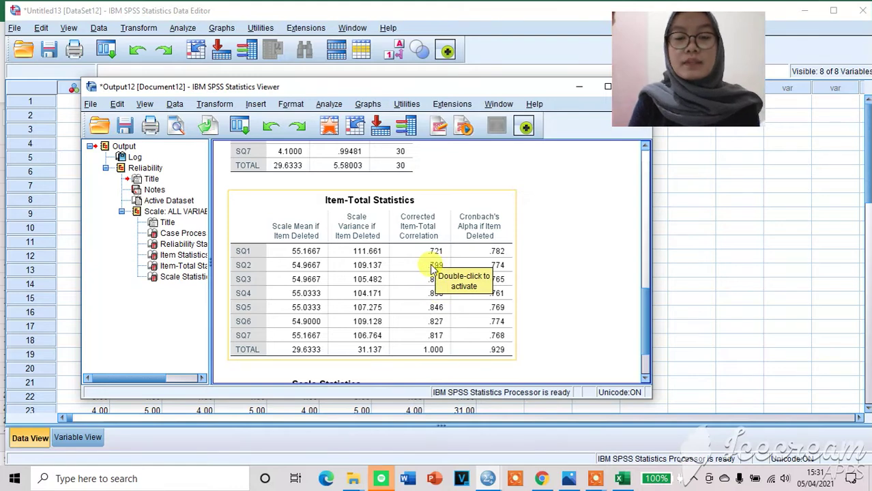
Step: Start a Factor Analysis from the dataset and add SQ1 through SQ7 as its variables, leaving out TOTAL
{"action": "left_click", "coordinate": [573, 89]}
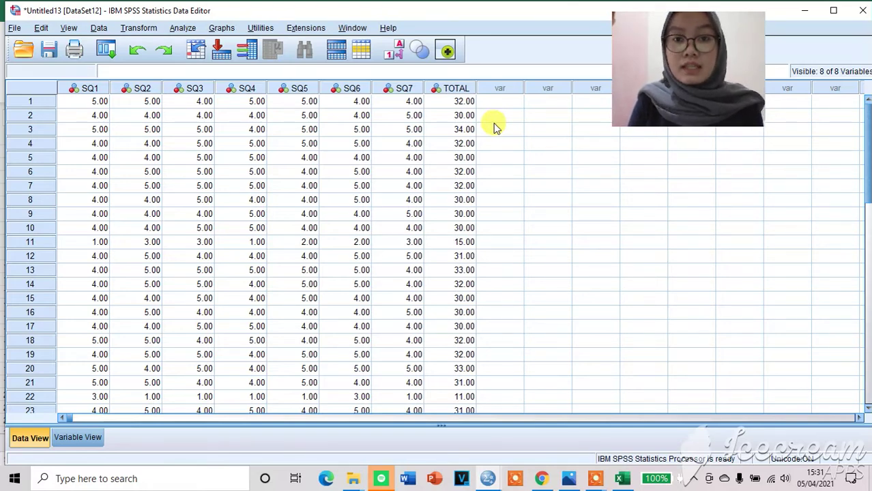
{"action": "left_click", "coordinate": [466, 158]}
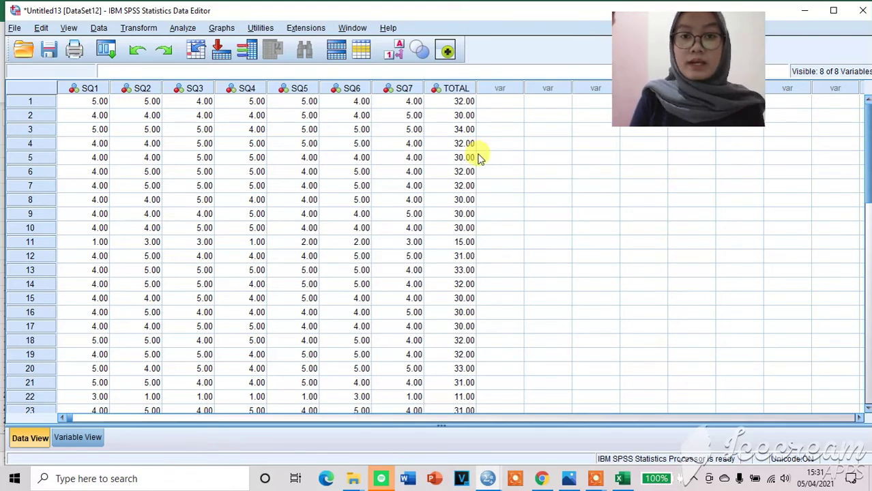
{"action": "left_click", "coordinate": [185, 28]}
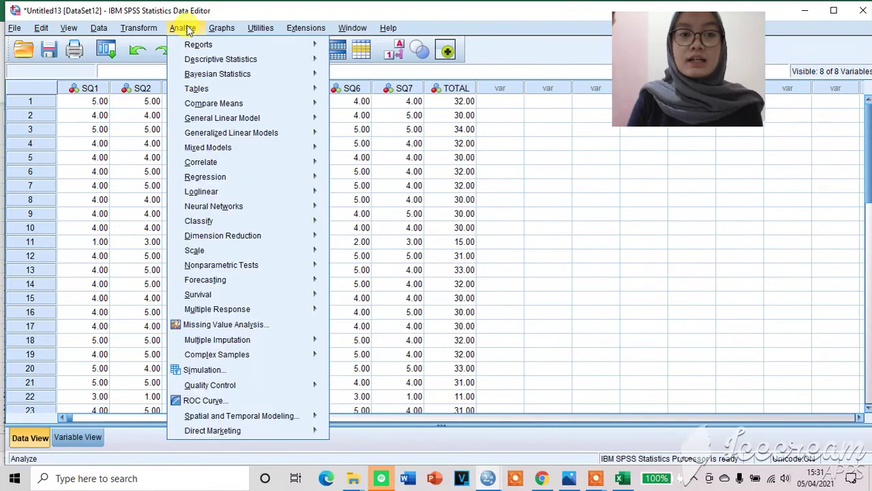
{"action": "mouse_move", "coordinate": [244, 238]}
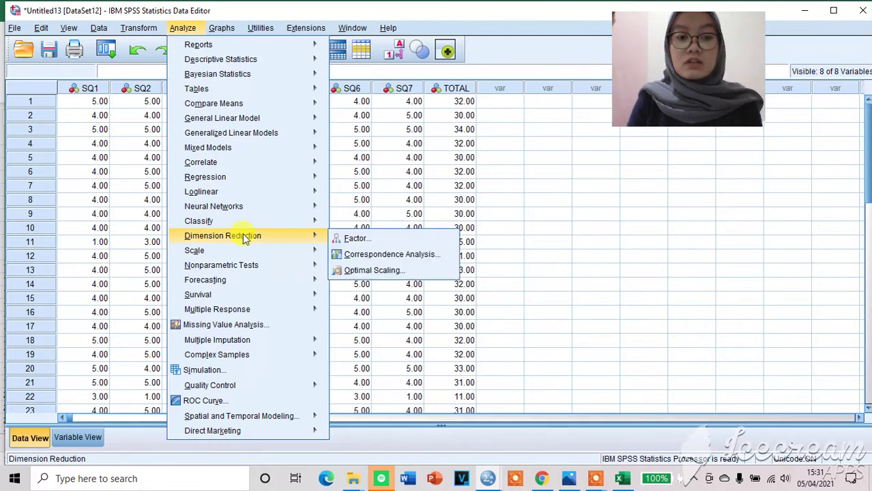
{"action": "left_click", "coordinate": [345, 242]}
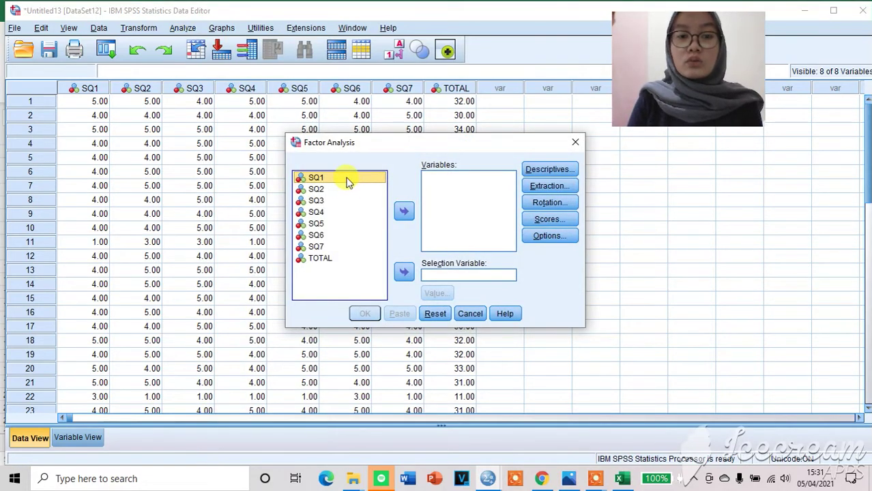
{"action": "key", "text": "shift+Down"}
{"action": "key", "text": "shift+Down"}
{"action": "key", "text": "shift+Down"}
{"action": "key", "text": "shift+Down"}
{"action": "key", "text": "shift+Down"}
{"action": "key", "text": "shift+Down"}
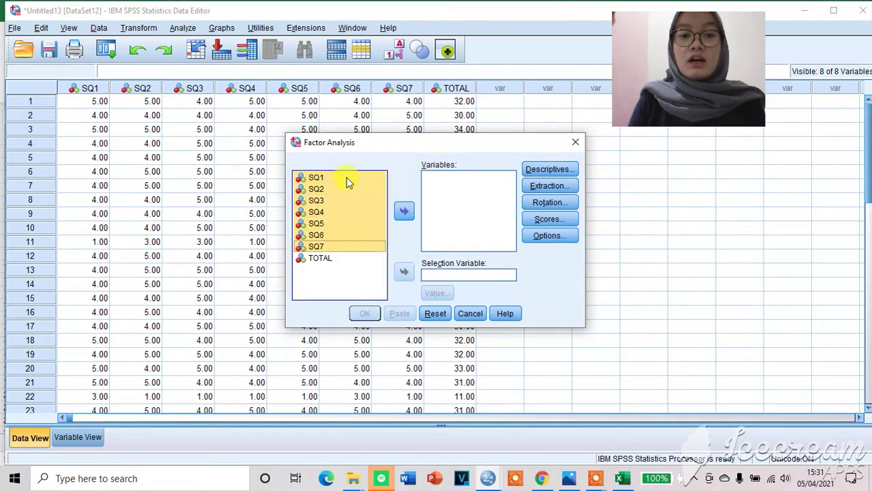
{"action": "left_click", "coordinate": [404, 211]}
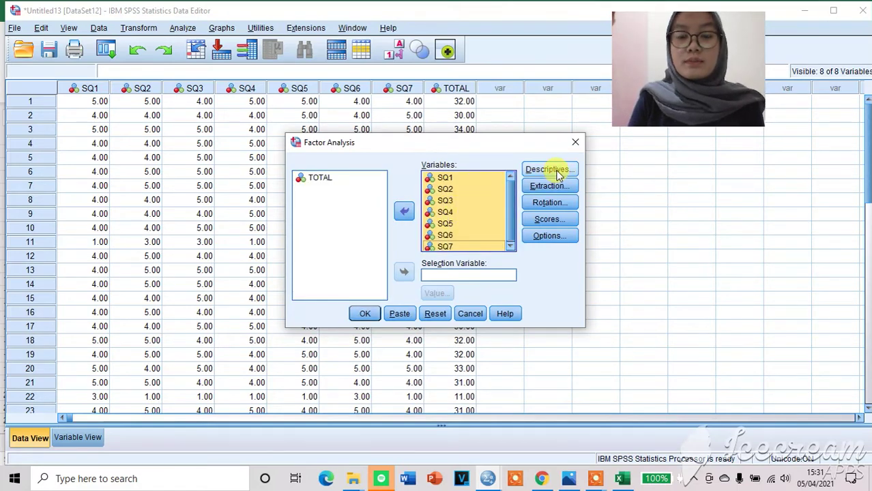
Step: Request Univariate descriptives, KMO and Bartlett's test of sphericity and the Anti-image matrix, and run the factor analysis
{"action": "left_click", "coordinate": [556, 171]}
{"action": "left_click", "coordinate": [373, 186]}
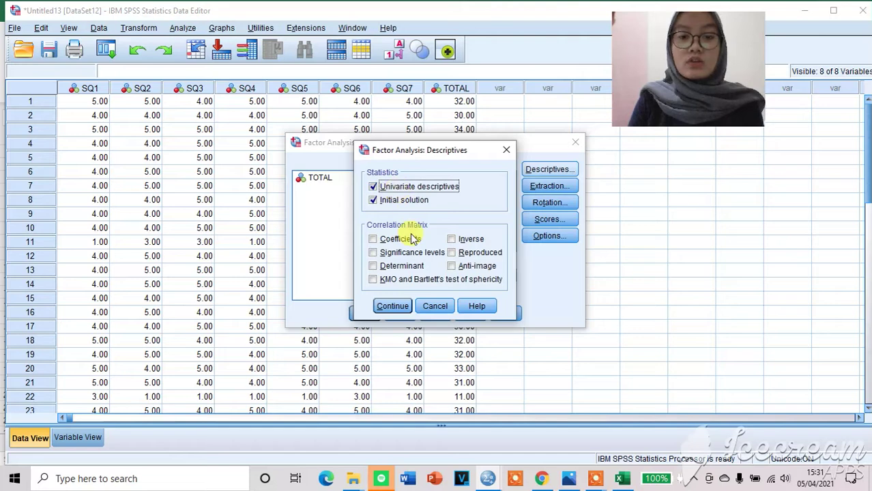
{"action": "left_click", "coordinate": [419, 279]}
{"action": "left_click", "coordinate": [453, 267]}
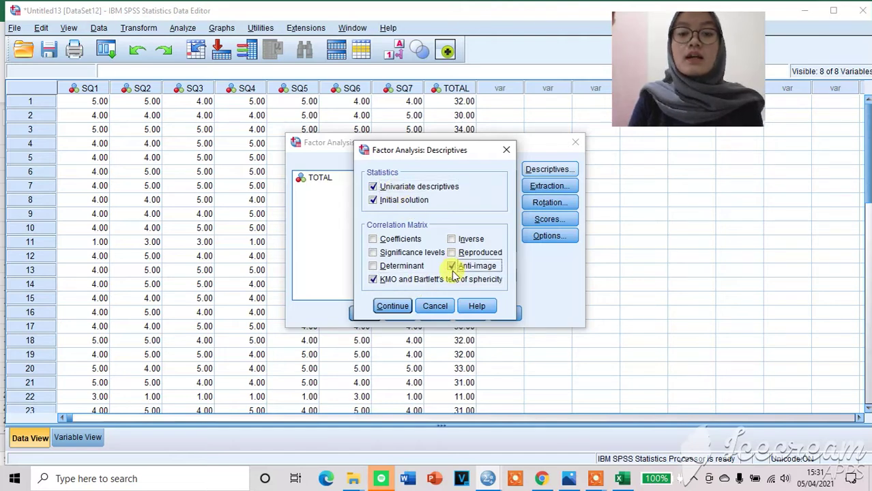
{"action": "left_click", "coordinate": [393, 307]}
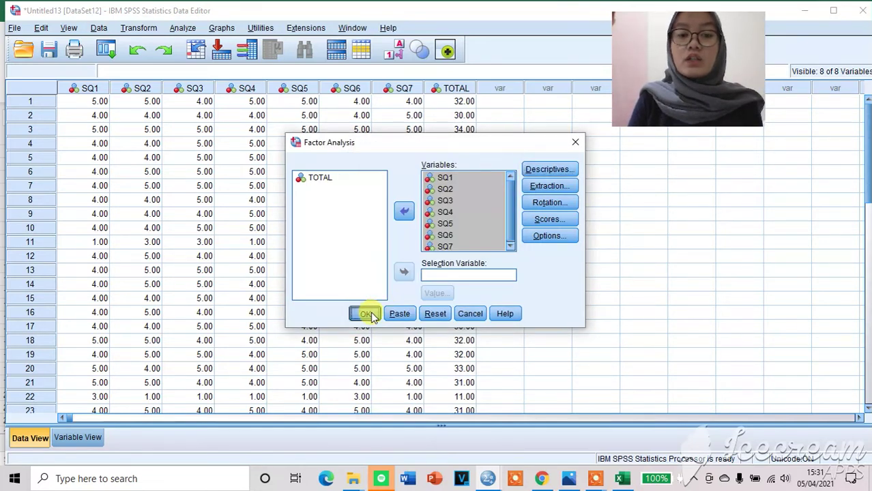
{"action": "left_click", "coordinate": [367, 314]}
Step: Examine the KMO and Bartlett's Test table and the anti-image correlations of SQ1 to SQ7 in the factor analysis output
{"action": "scroll", "coordinate": [415, 279], "scroll_direction": "down", "scroll_amount": 3}
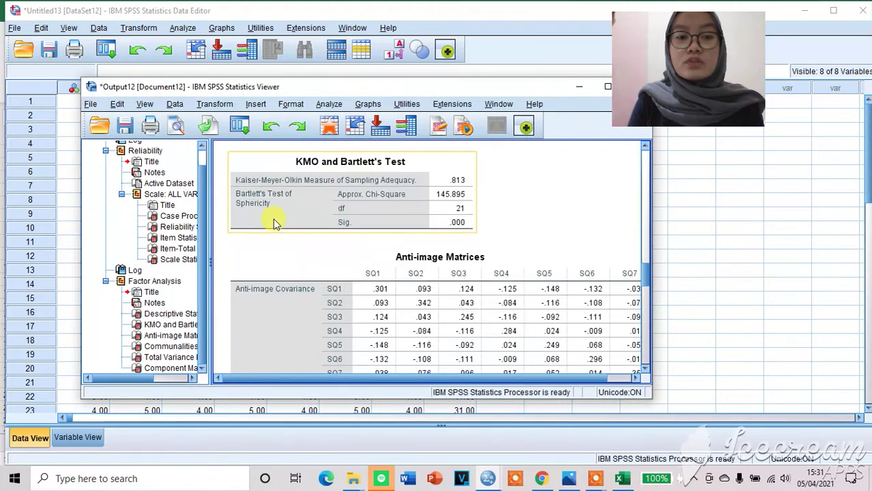
{"action": "left_click", "coordinate": [479, 191]}
{"action": "left_click", "coordinate": [466, 212]}
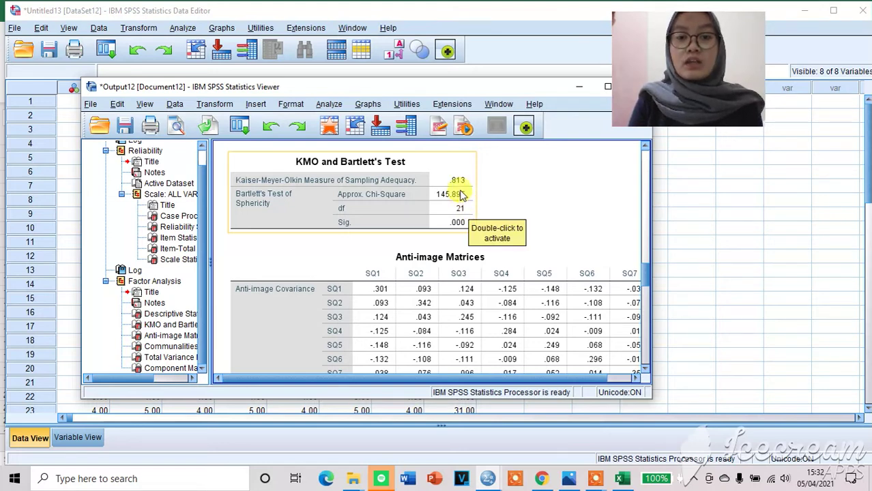
{"action": "left_click", "coordinate": [490, 186]}
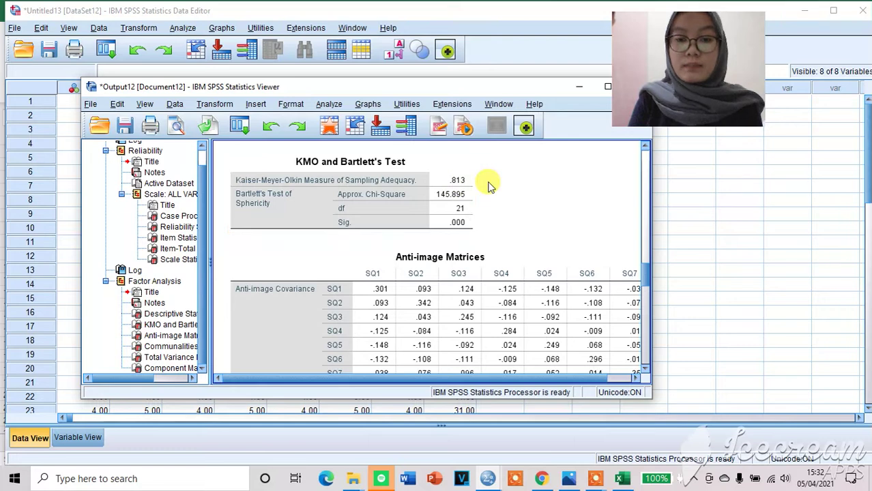
{"action": "left_click", "coordinate": [451, 196]}
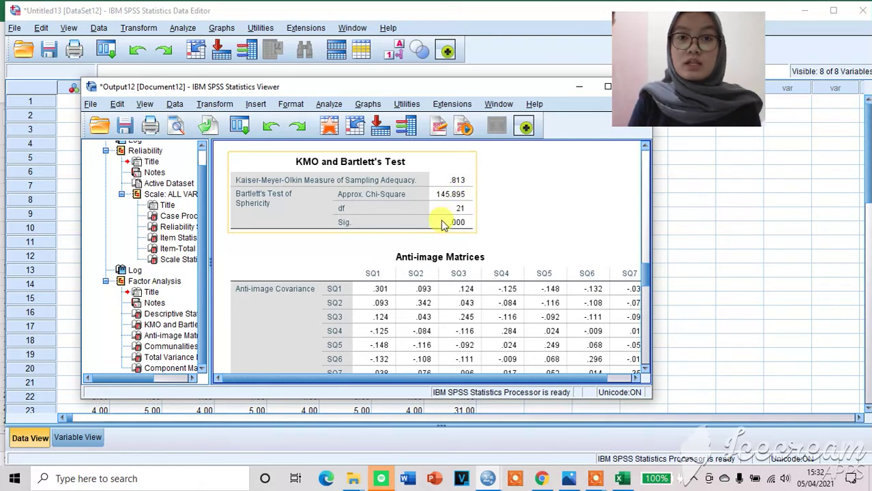
{"action": "left_click", "coordinate": [482, 272]}
{"action": "scroll", "coordinate": [486, 270], "scroll_direction": "down", "scroll_amount": 3}
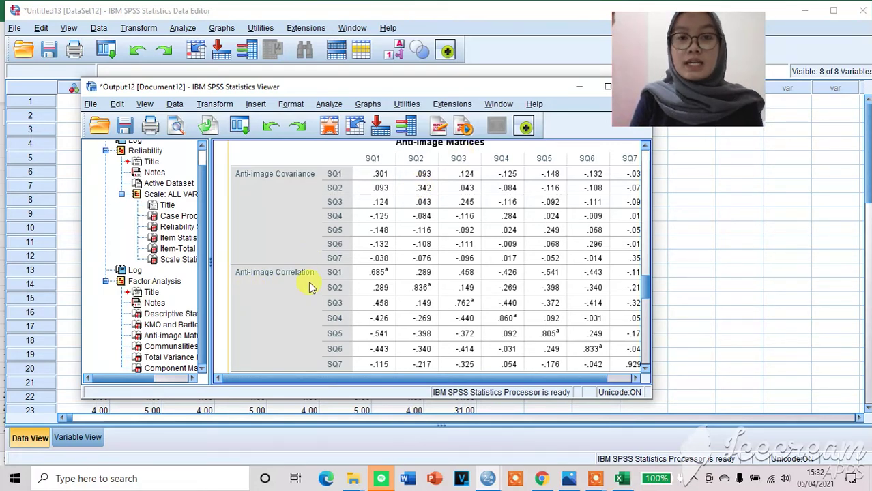
{"action": "scroll", "coordinate": [309, 287], "scroll_direction": "down", "scroll_amount": 3}
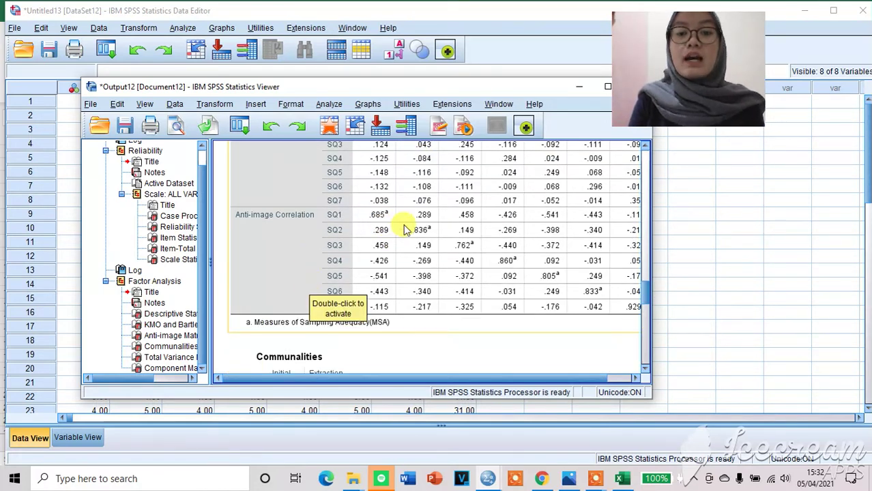
{"action": "left_click", "coordinate": [454, 337]}
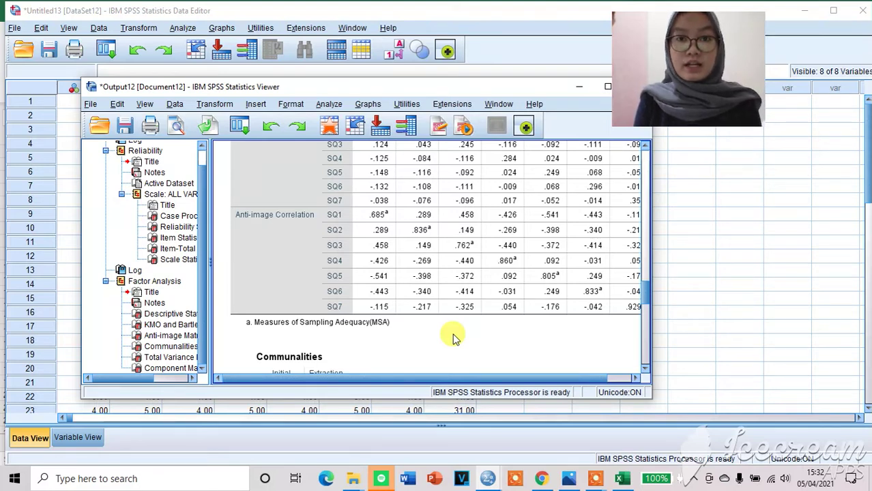
{"action": "left_click", "coordinate": [379, 226]}
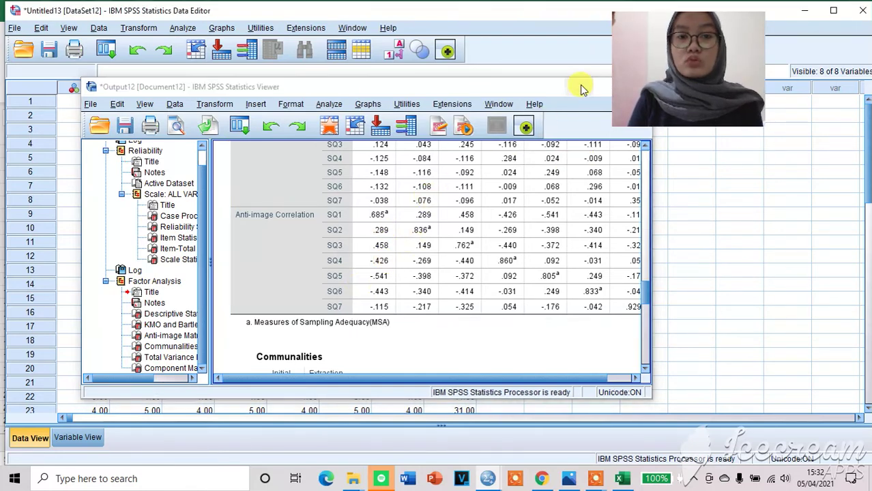
Step: Start another Reliability Analysis from the dataset and remove TOTAL from its items, leaving only SQ1 through SQ7
{"action": "left_click", "coordinate": [580, 87]}
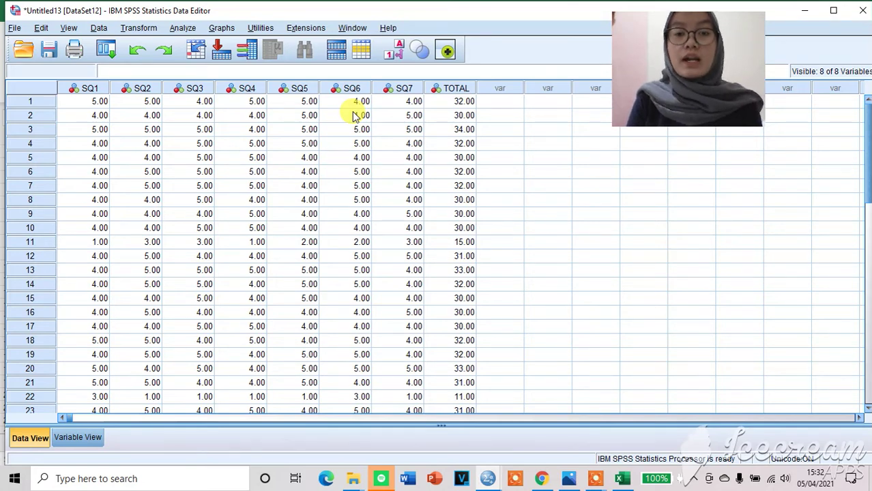
{"action": "left_click", "coordinate": [184, 29]}
{"action": "mouse_move", "coordinate": [263, 252]}
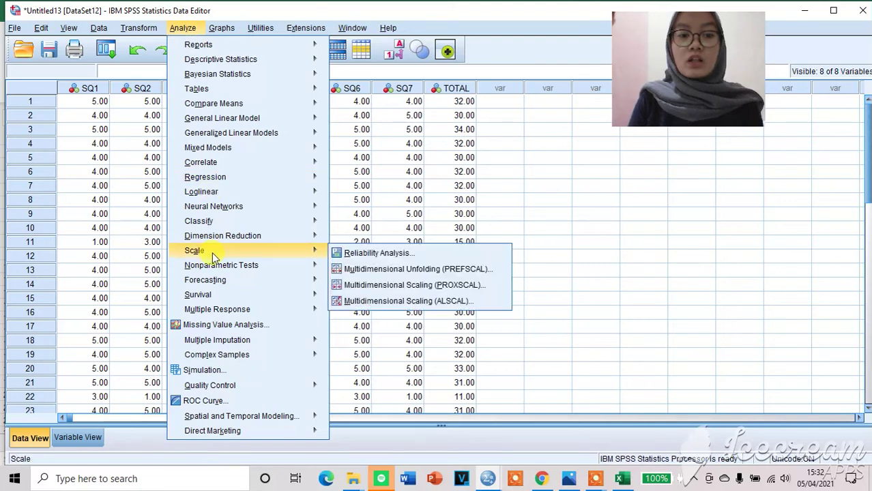
{"action": "left_click", "coordinate": [356, 253]}
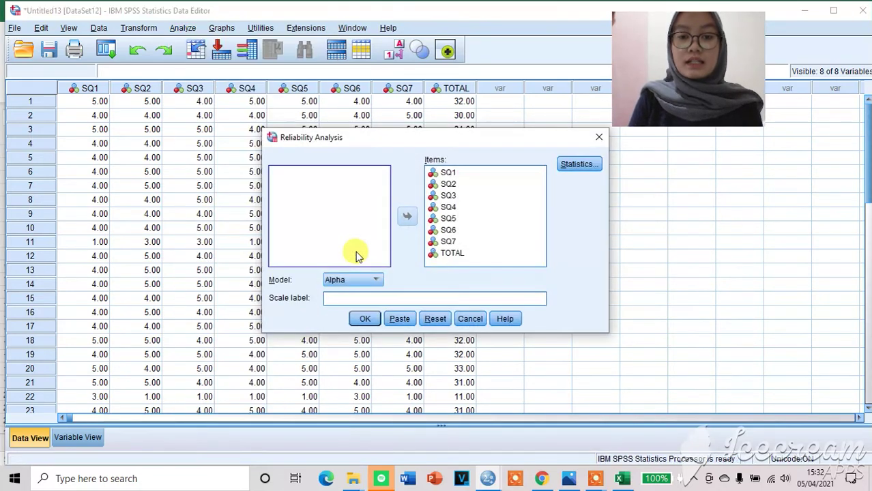
{"action": "left_click", "coordinate": [438, 255]}
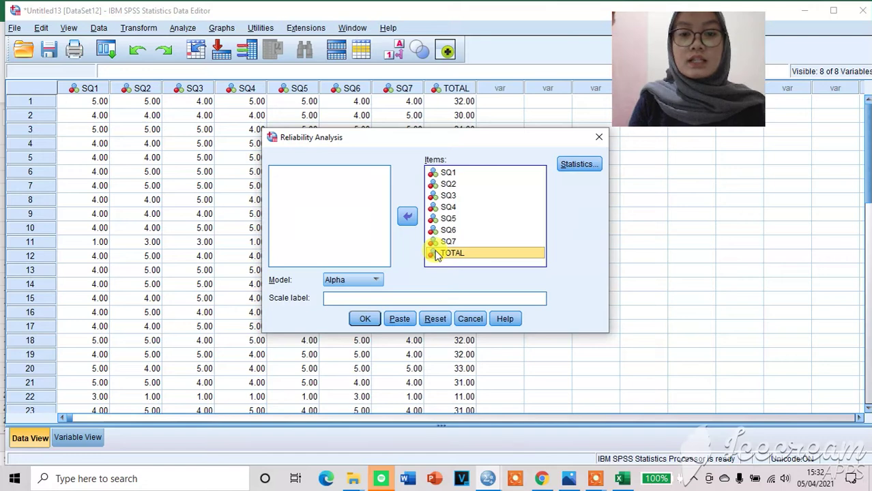
{"action": "left_click", "coordinate": [408, 220]}
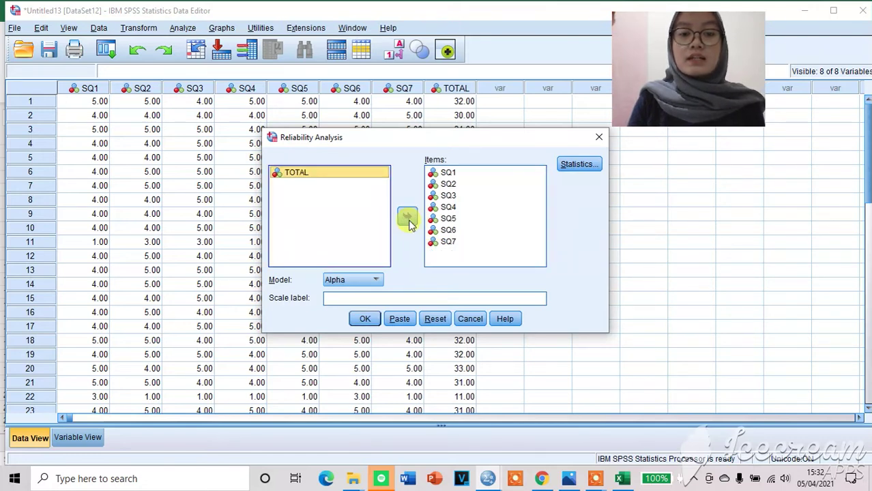
Step: Run the reliability analysis with descriptives for Item, Scale and Scale if item deleted, and check Cronbach's Alpha in the output
{"action": "left_click", "coordinate": [577, 167]}
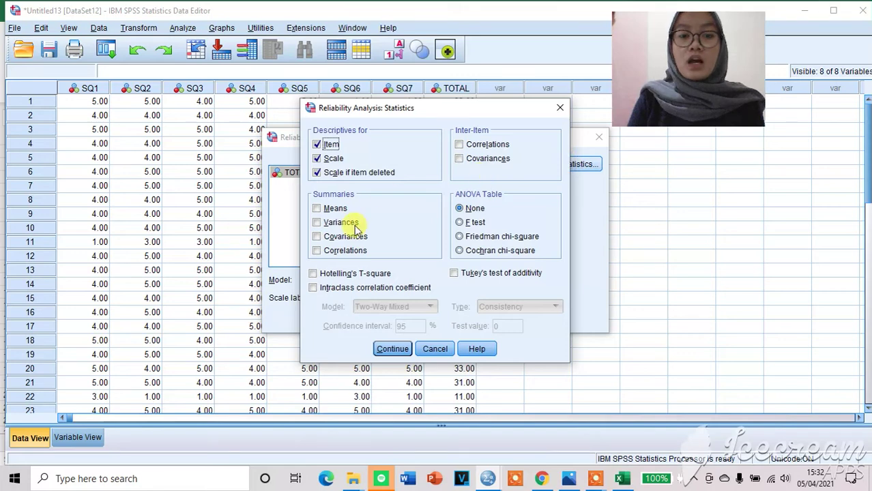
{"action": "left_click", "coordinate": [393, 348]}
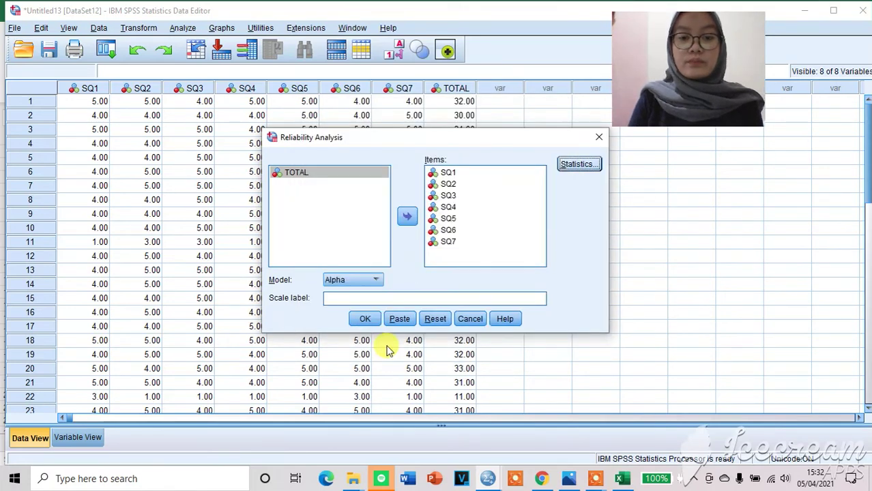
{"action": "left_click", "coordinate": [358, 318]}
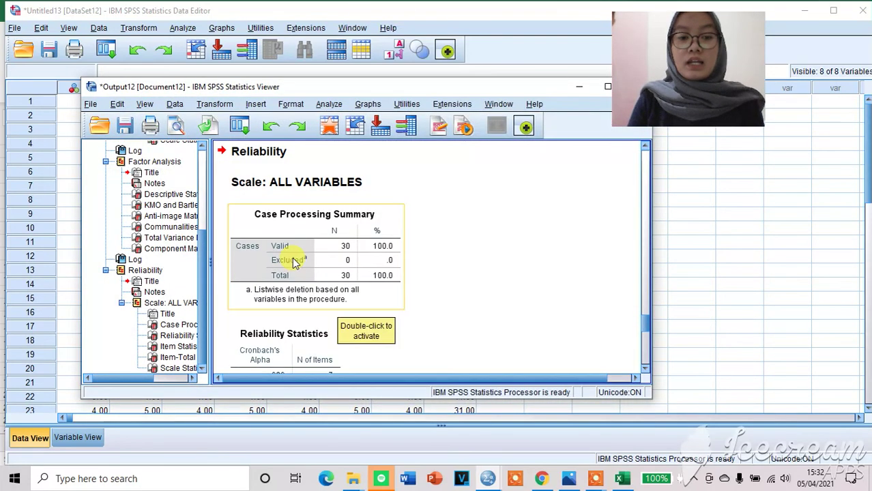
{"action": "scroll", "coordinate": [293, 263], "scroll_direction": "down", "scroll_amount": 3}
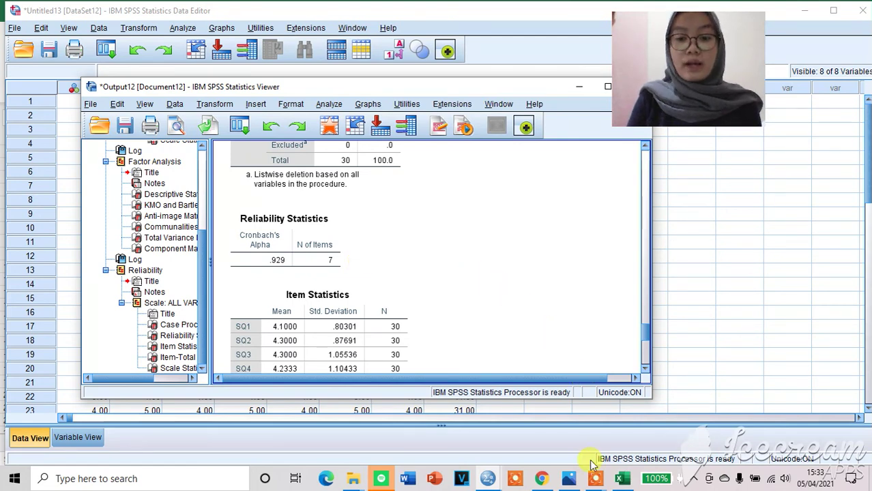
{"action": "mouse_move", "coordinate": [593, 481]}
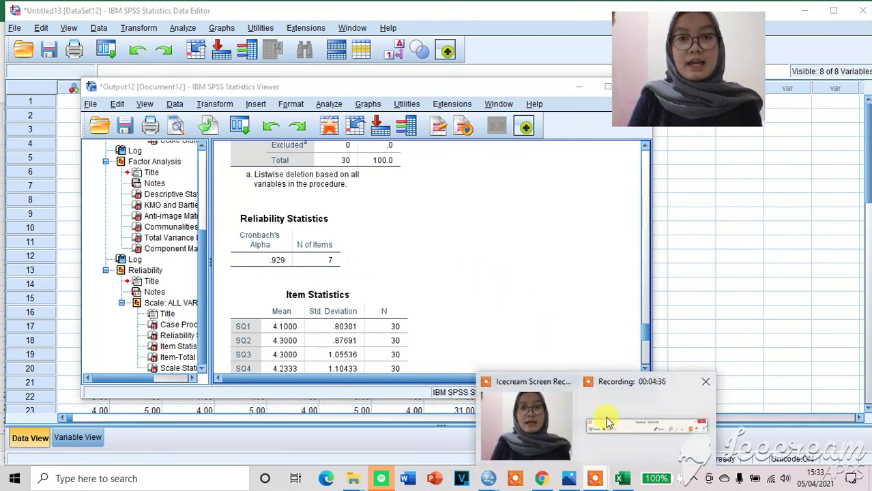